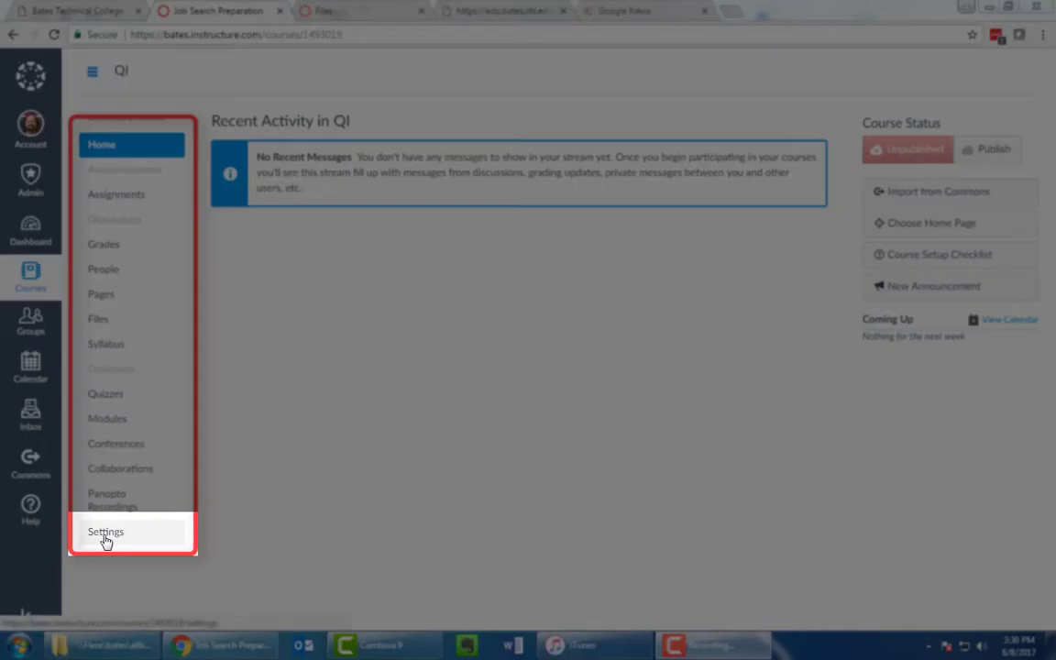
# - Enable the hidden Attendance item in the Job Search Preparation course navigation and save it
pyautogui.click(105, 531)
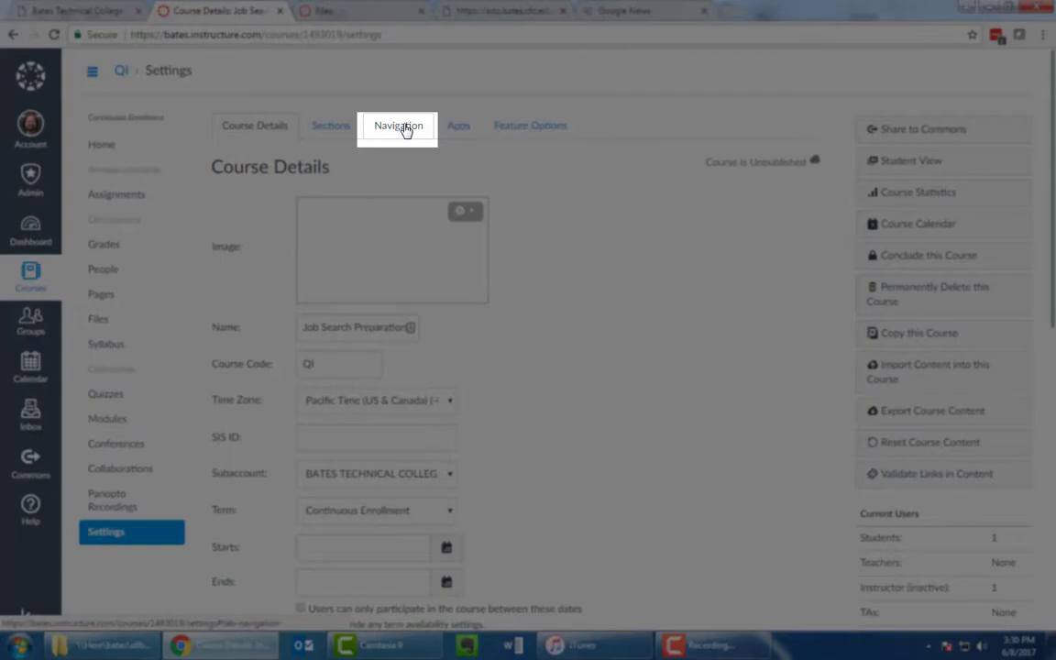
pyautogui.click(404, 129)
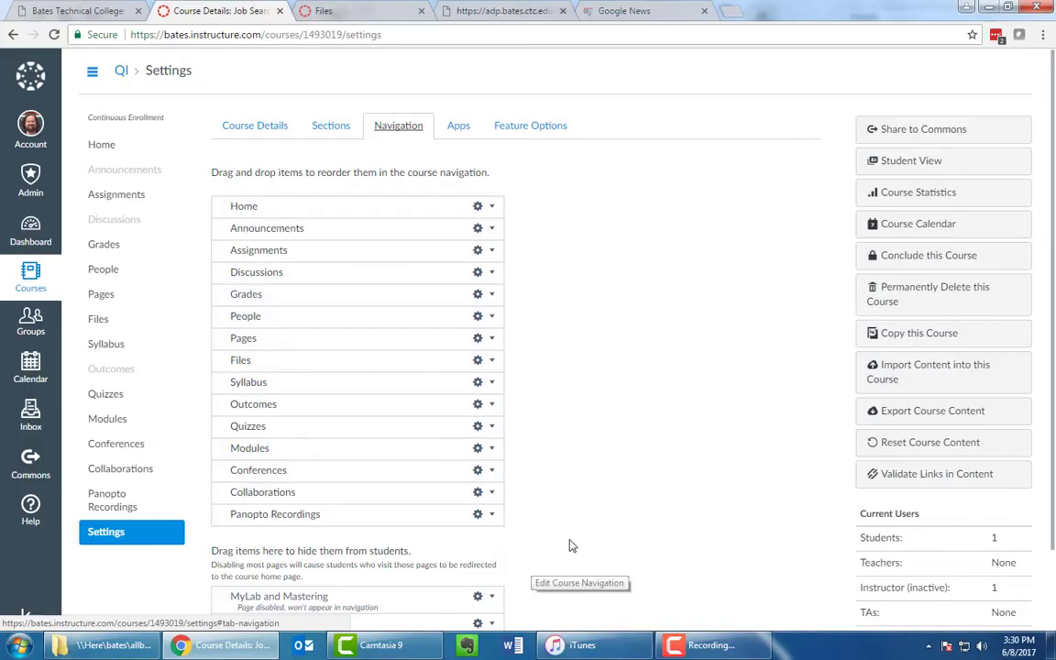
pyautogui.scroll(-2, 561, 547)
pyautogui.click(491, 533)
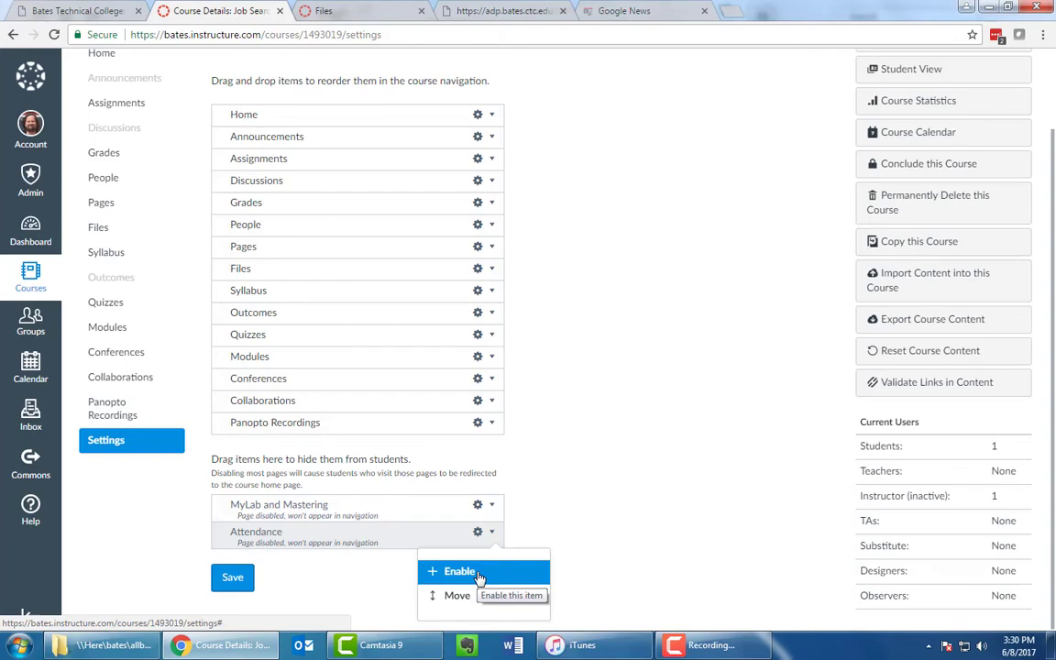
pyautogui.click(476, 572)
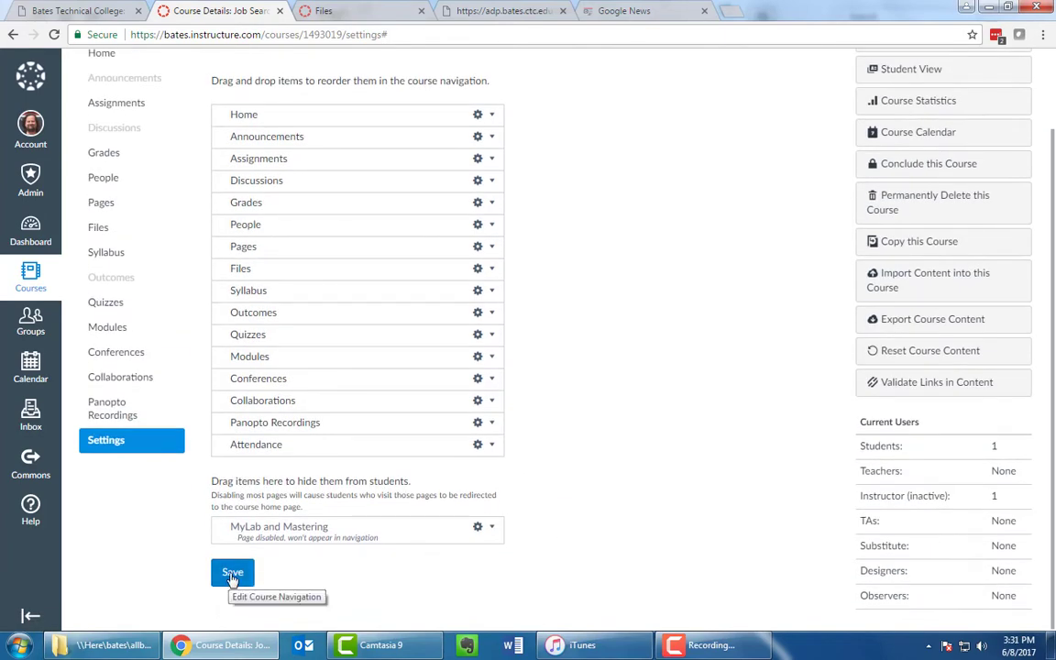
pyautogui.click(221, 581)
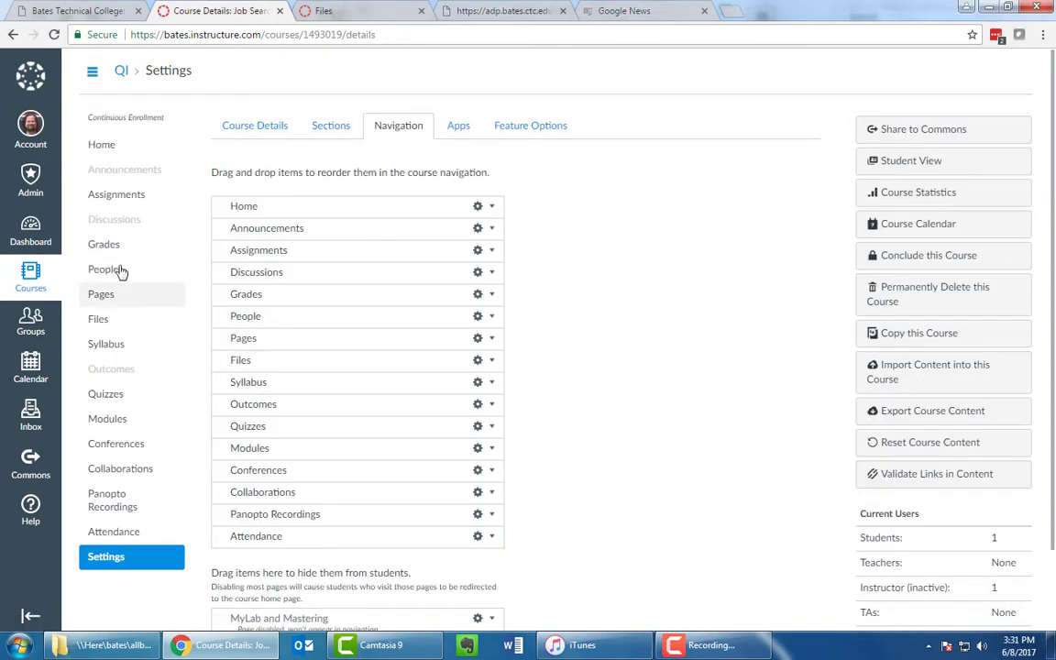
# - Review the course Assignments list and gradebook before taking attendance
pyautogui.click(111, 202)
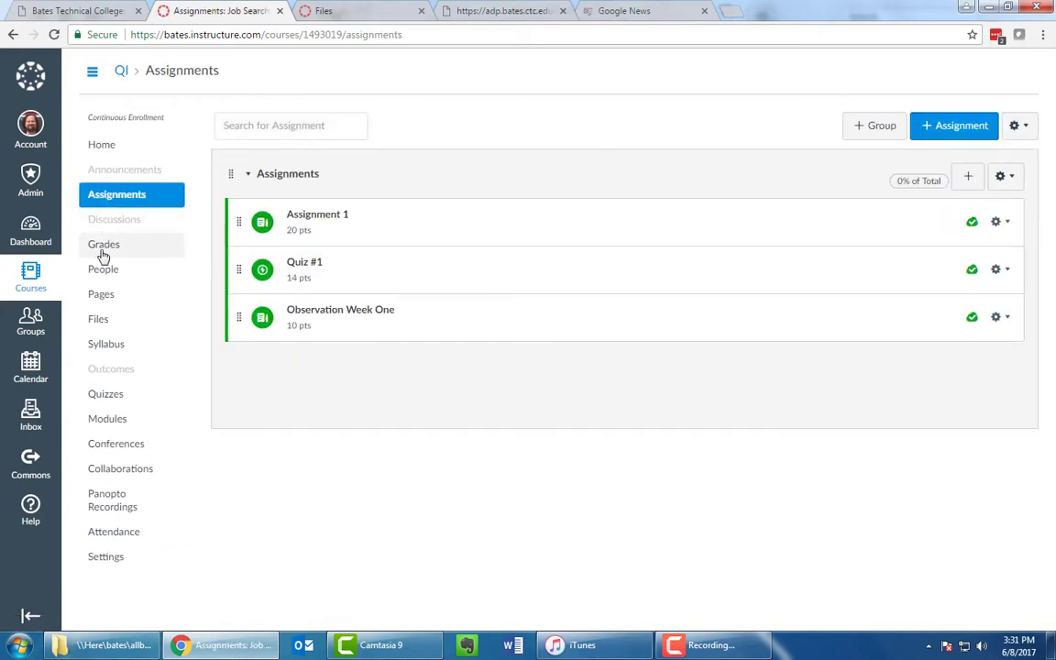
pyautogui.click(103, 242)
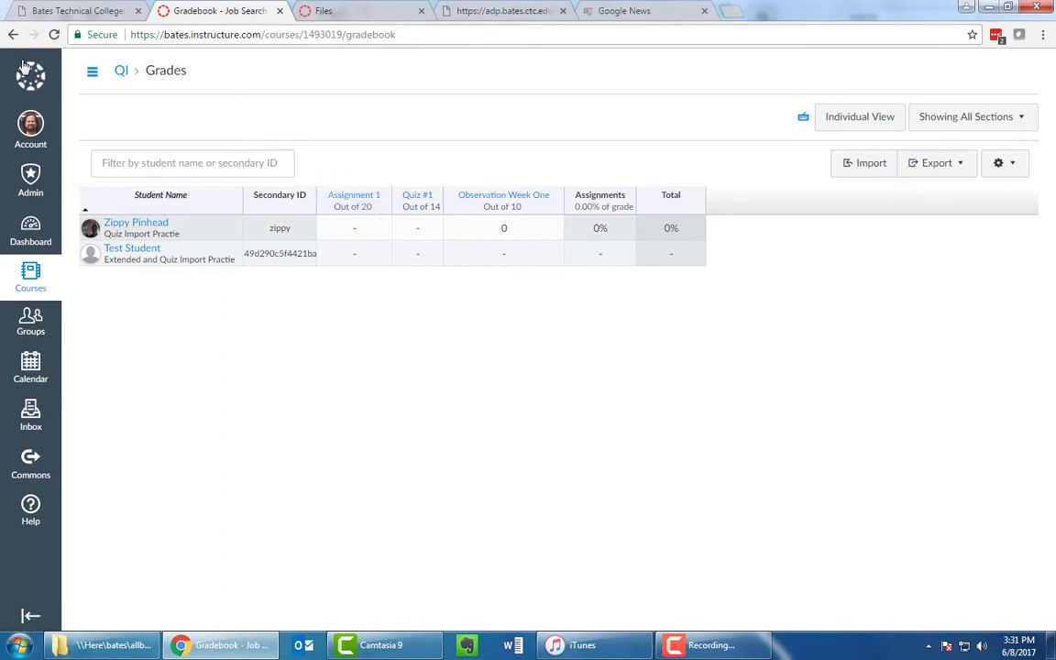
pyautogui.click(12, 34)
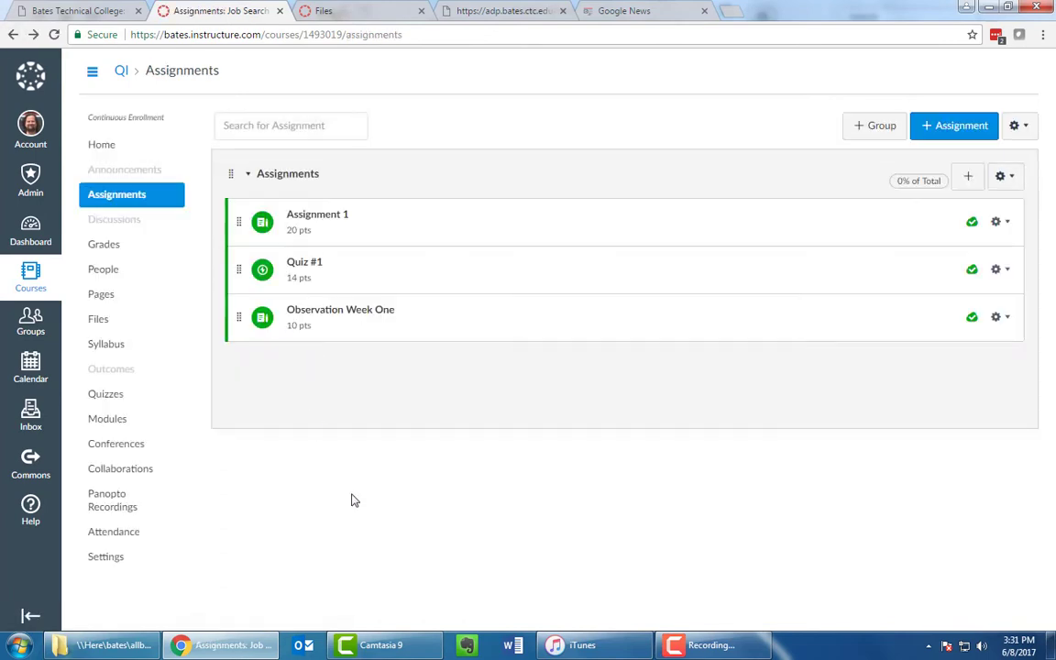
# - Mark the student present in Roll Call and confirm the Roll Call Attendance gradebook column
pyautogui.click(107, 536)
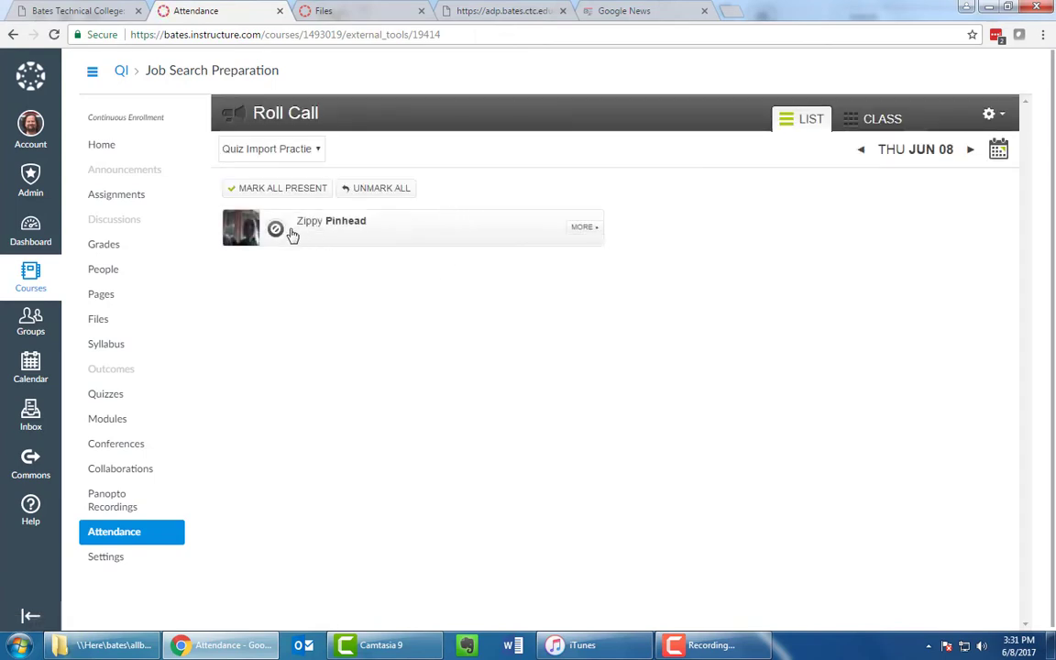
pyautogui.click(276, 230)
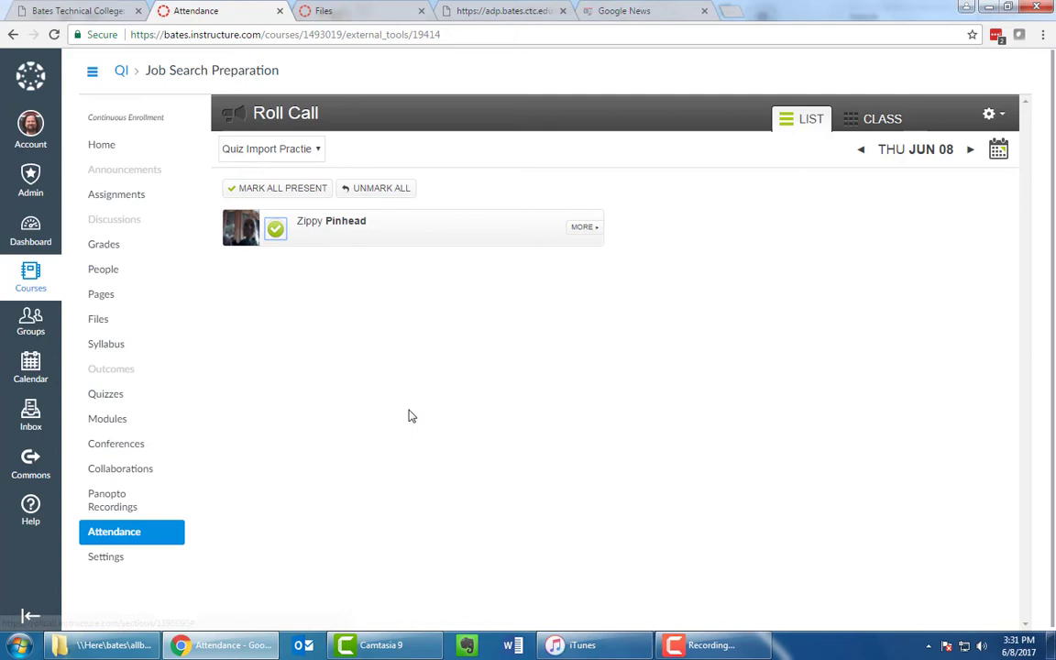
pyautogui.click(126, 202)
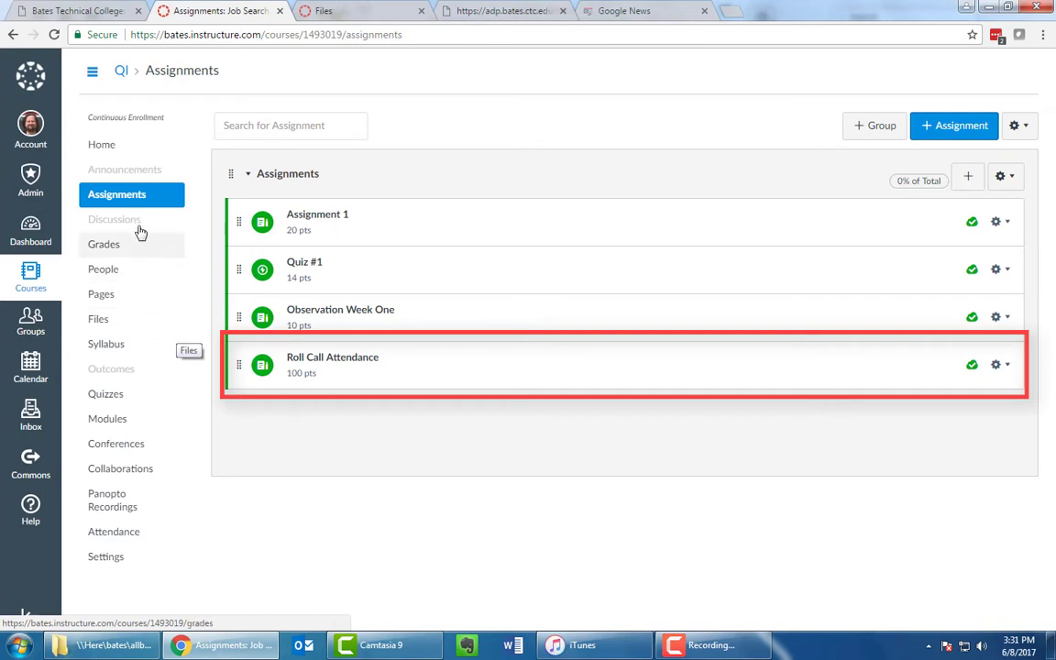
pyautogui.click(114, 244)
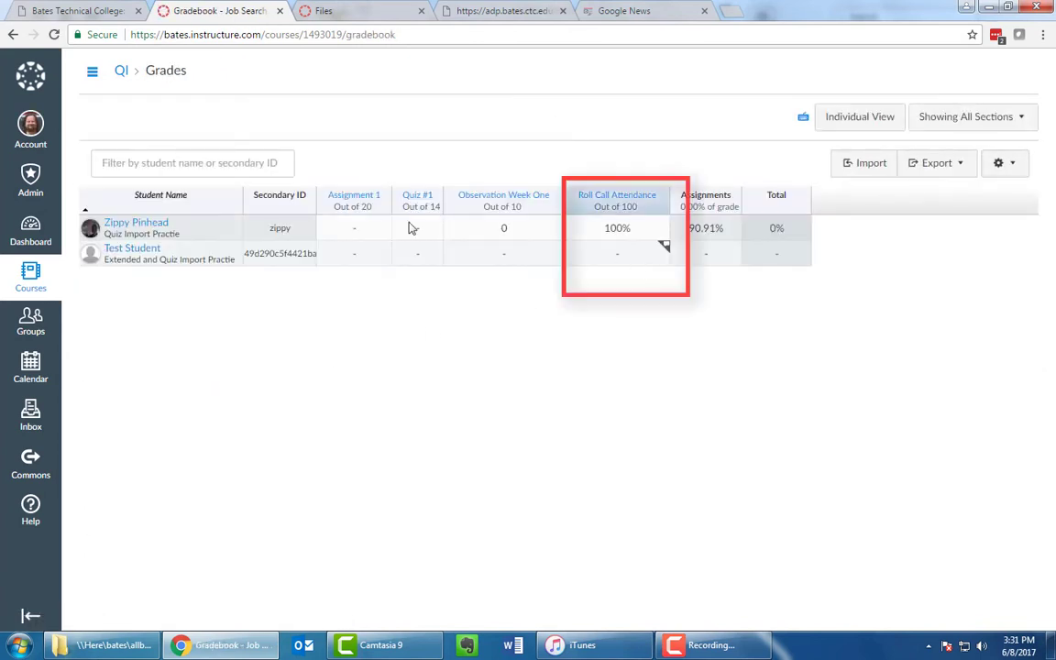
# - Change the Roll Call Attendance assignment's points from 100 to 50 and save it
pyautogui.click(12, 37)
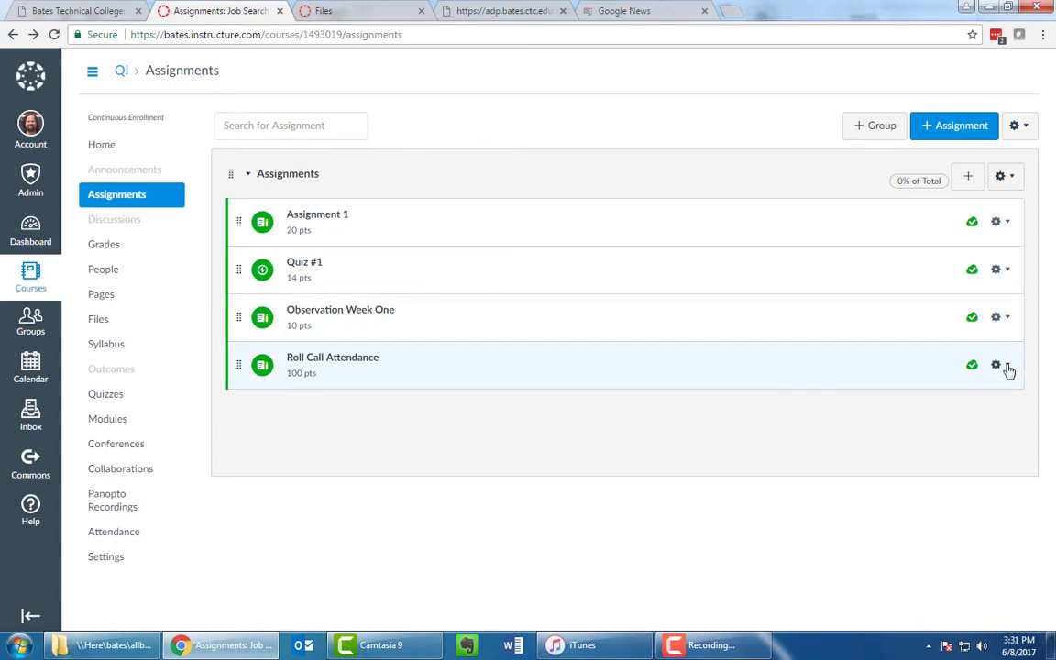
pyautogui.click(1004, 366)
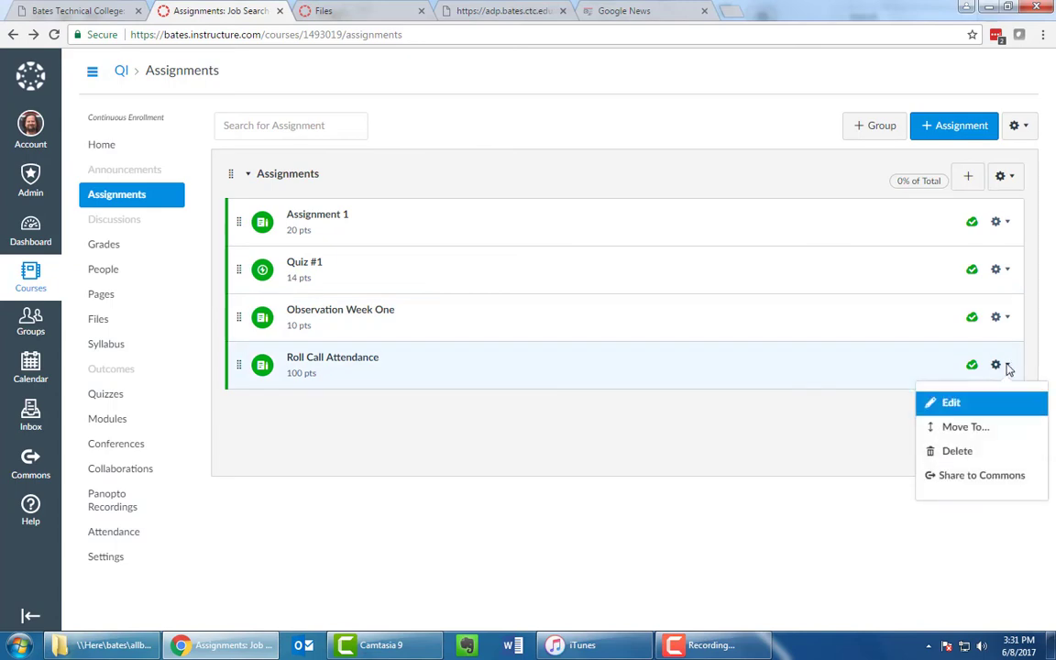
pyautogui.click(974, 404)
pyautogui.moveTo(534, 366); pyautogui.dragTo(458, 360)
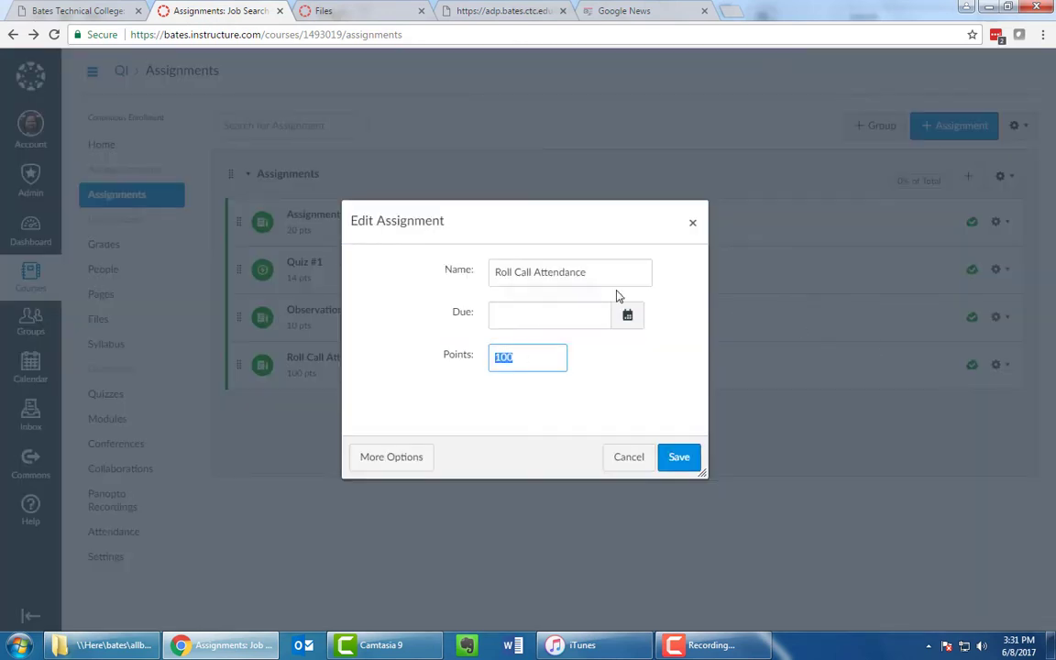
pyautogui.write('50')
pyautogui.click(680, 458)
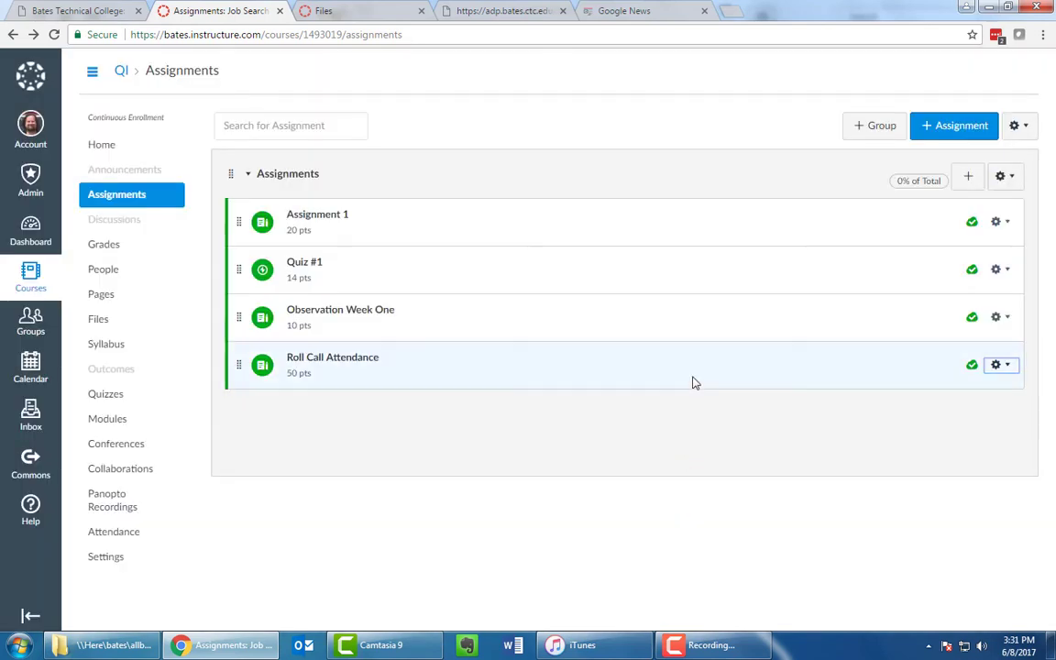
# - Set the Roll Call Settings lateness slider to 25% of a presence for Roll Call Attendance
pyautogui.click(305, 359)
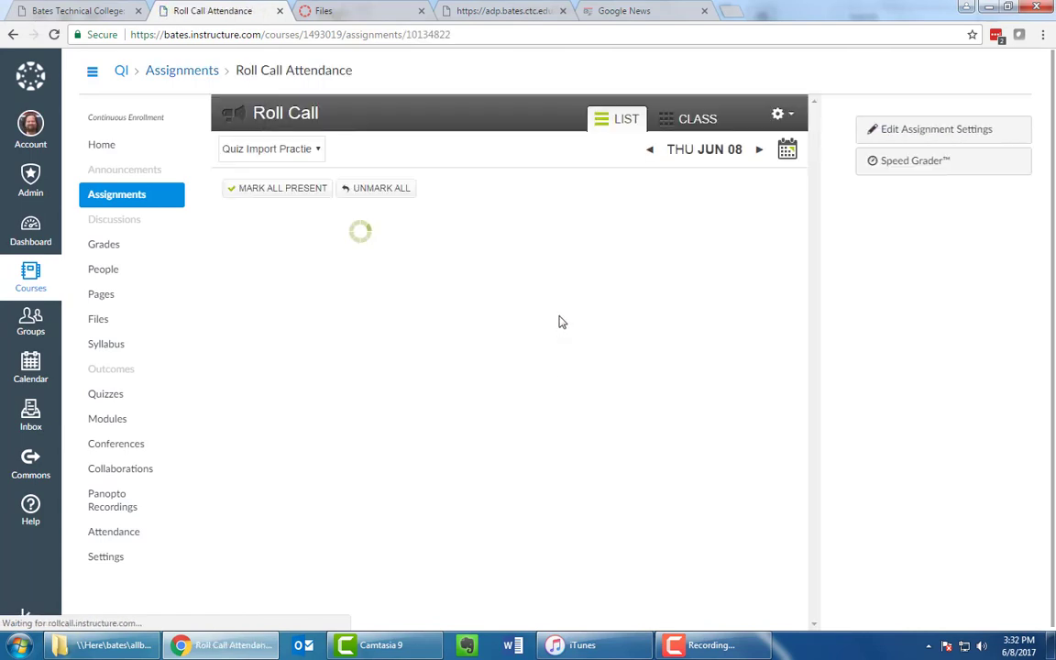
pyautogui.click(777, 118)
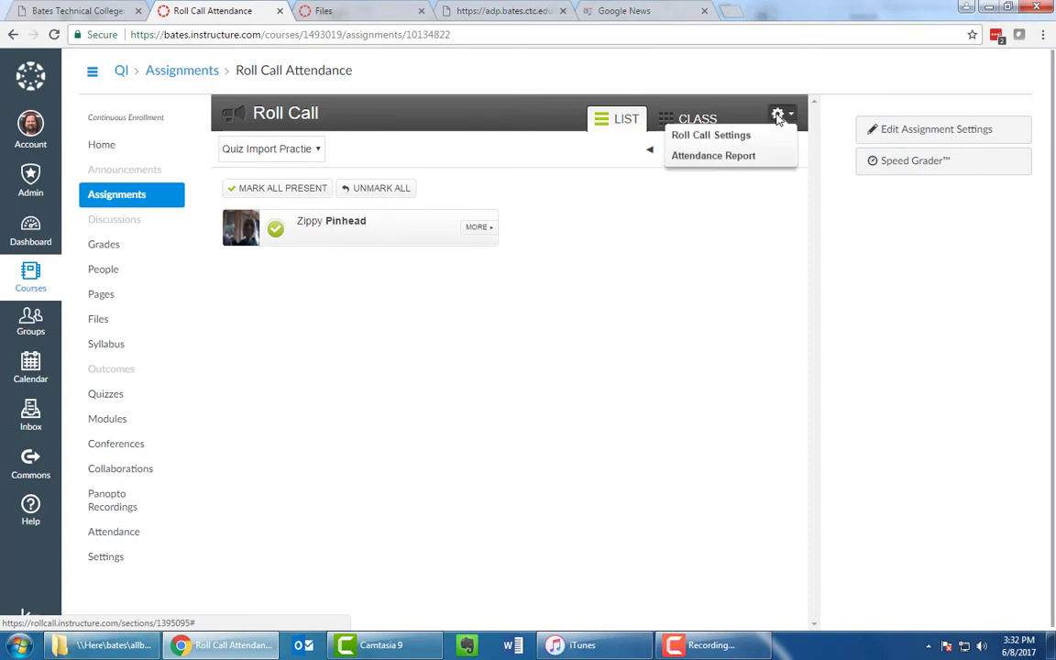
pyautogui.click(734, 139)
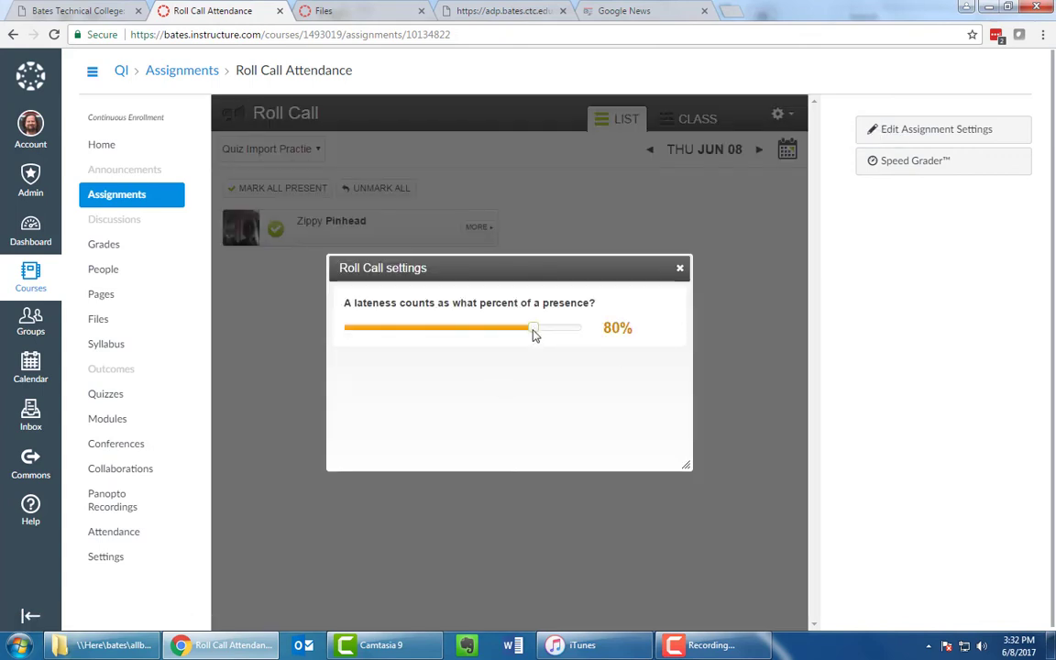
pyautogui.moveTo(531, 332); pyautogui.dragTo(412, 344)
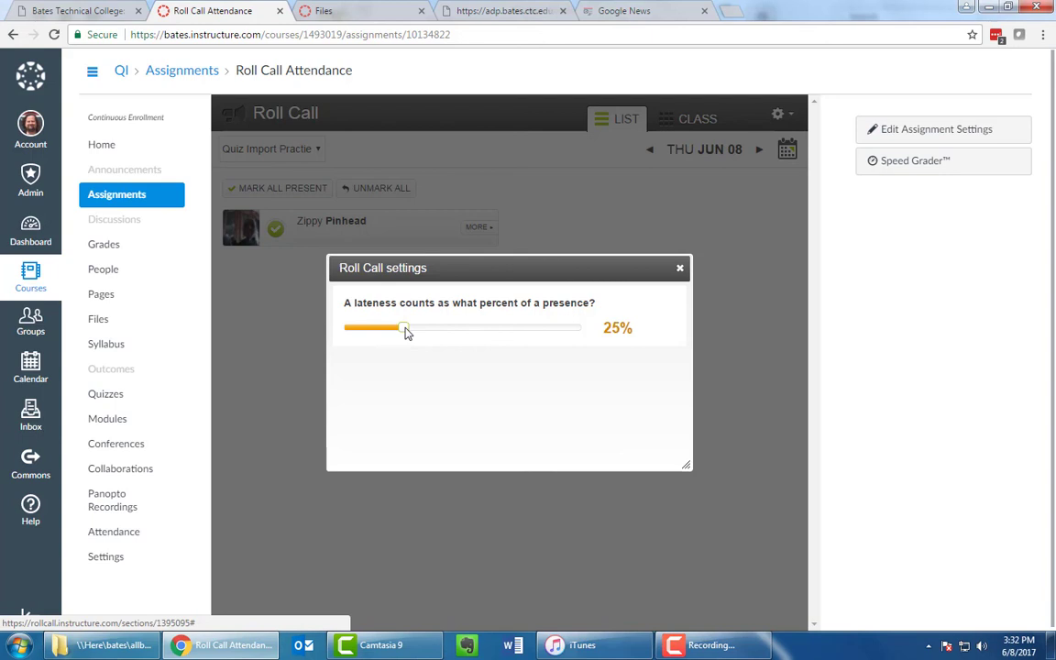
pyautogui.click(680, 268)
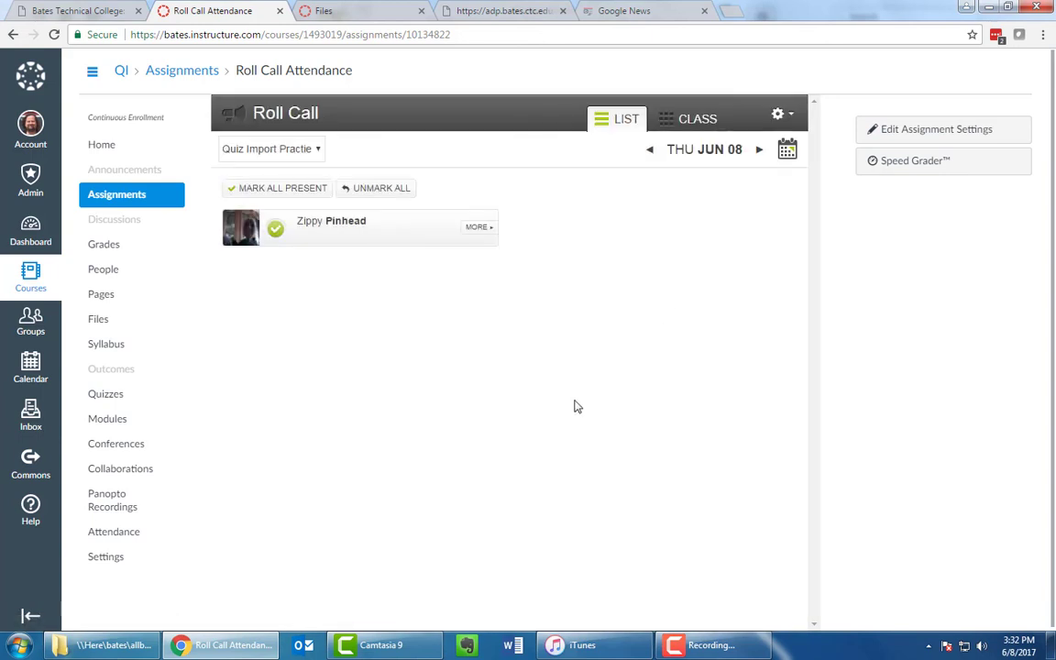